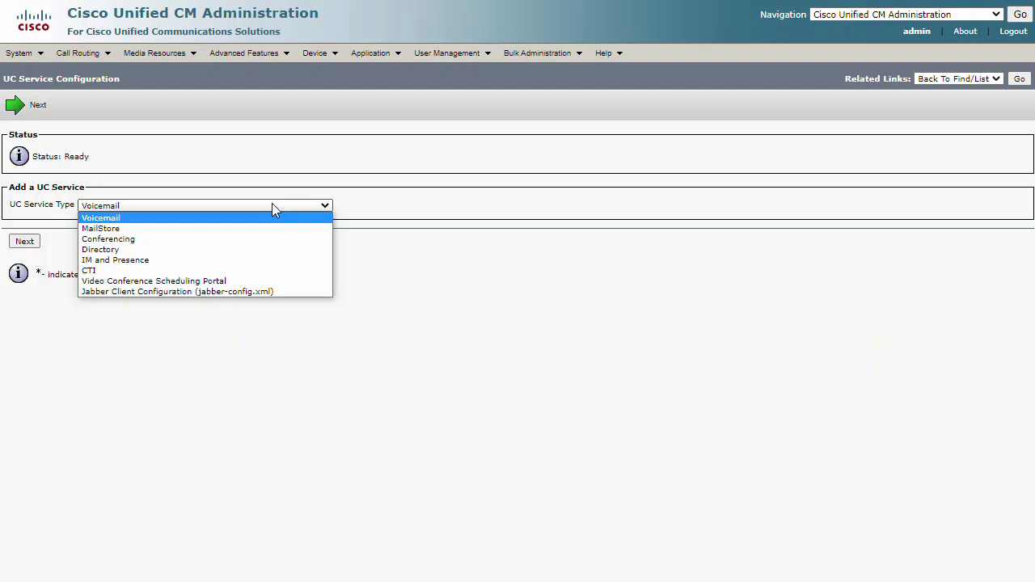
Start a new UC service of type Directory with Enhanced Directory as its product type
left_click(279, 250)
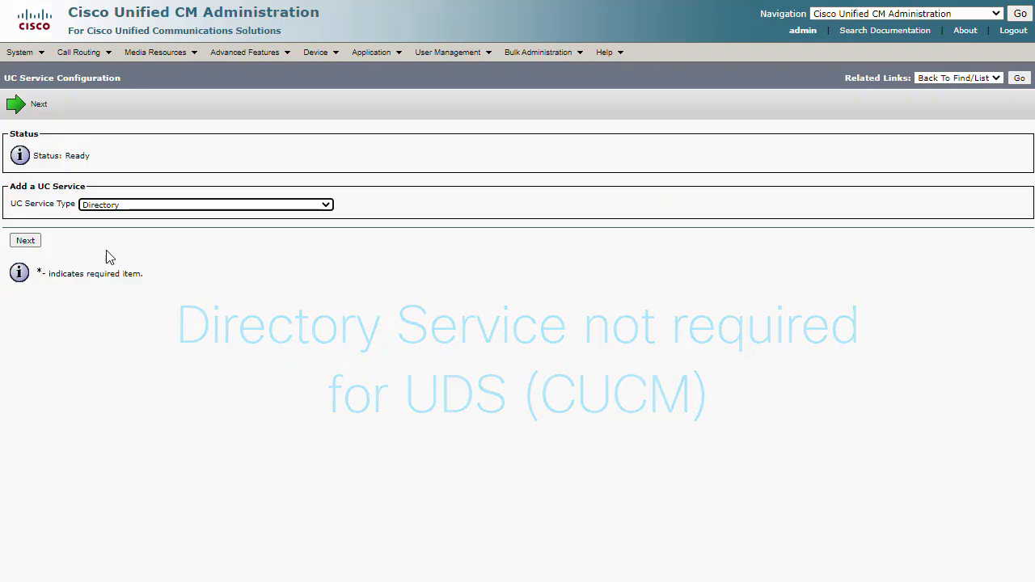
left_click(26, 242)
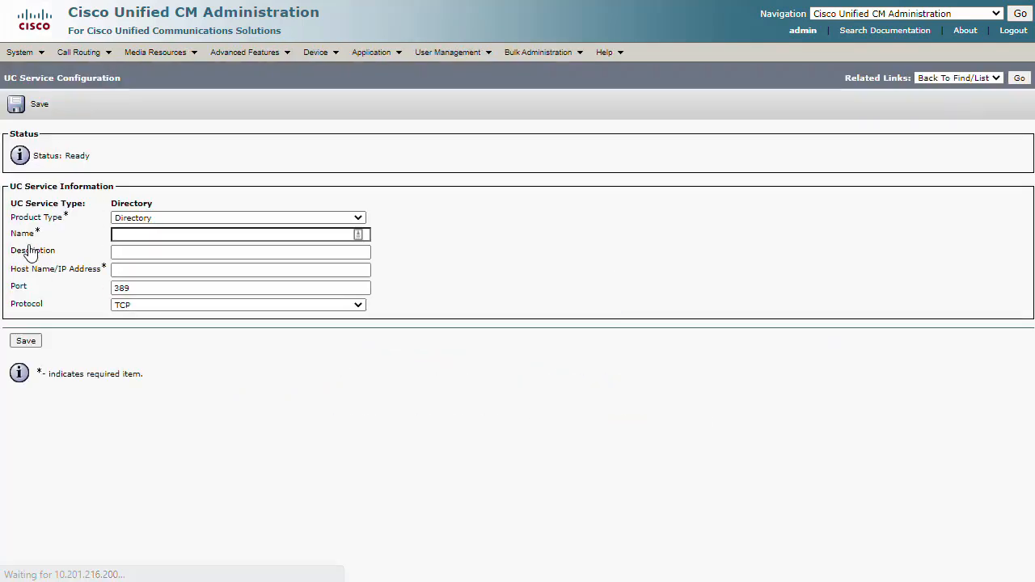
left_click(173, 219)
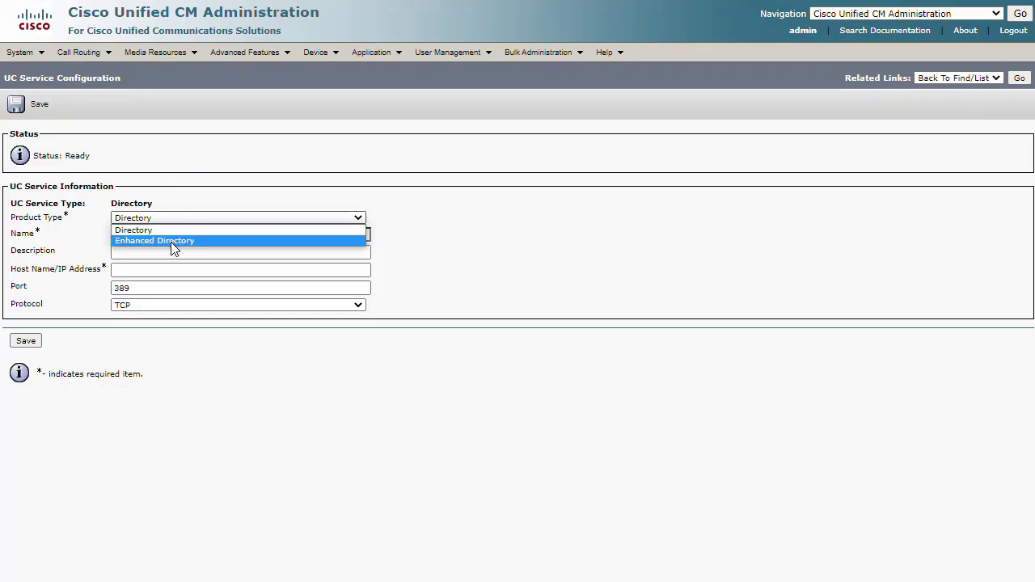
left_click(170, 242)
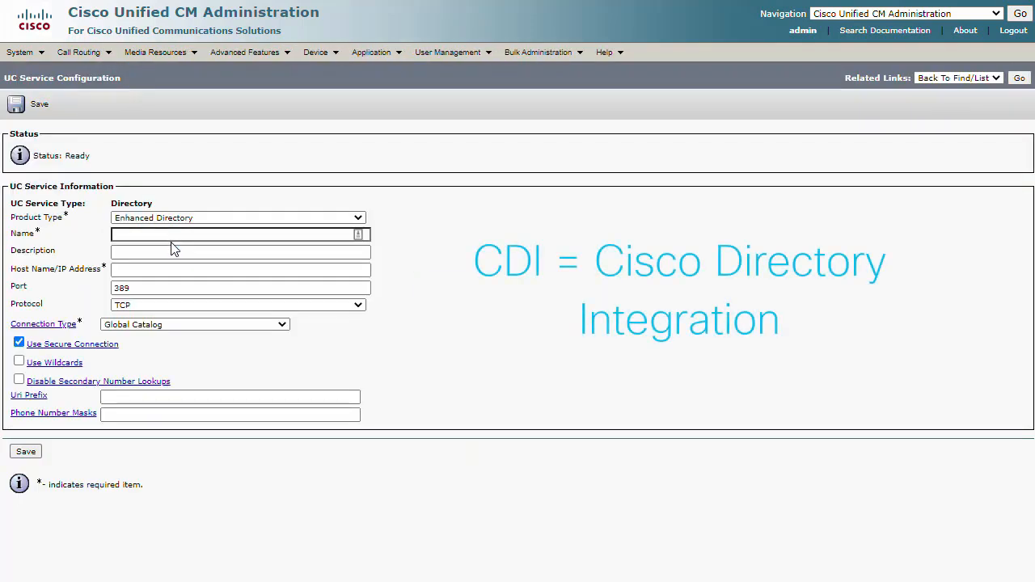
Name the directory service AD 2012 and set its host name to btaddns.jedidad.com
left_click(160, 235)
type("A")
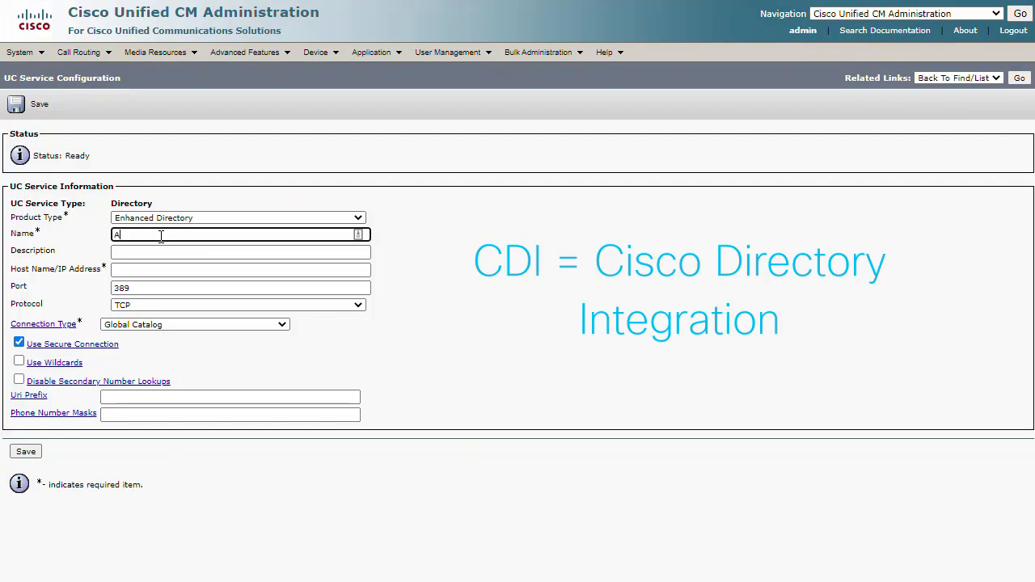
type("D 2012")
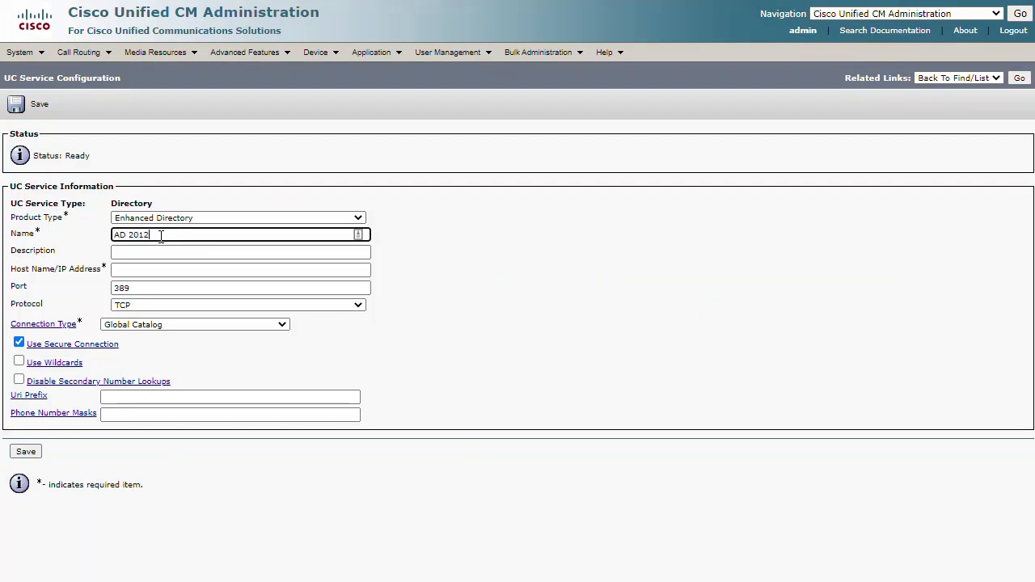
left_click(160, 270)
type("btad")
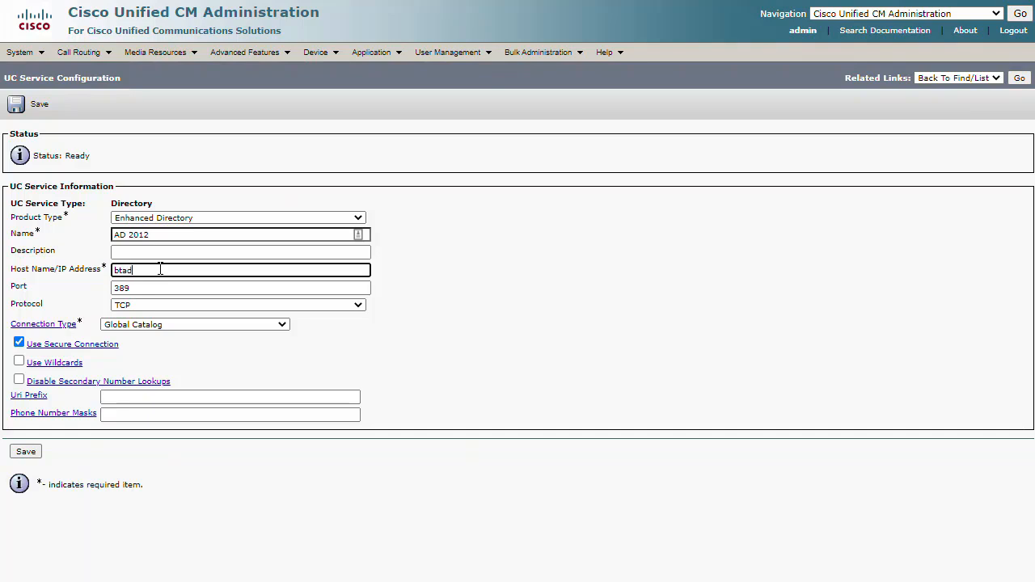
type("dns.jeddad.com")
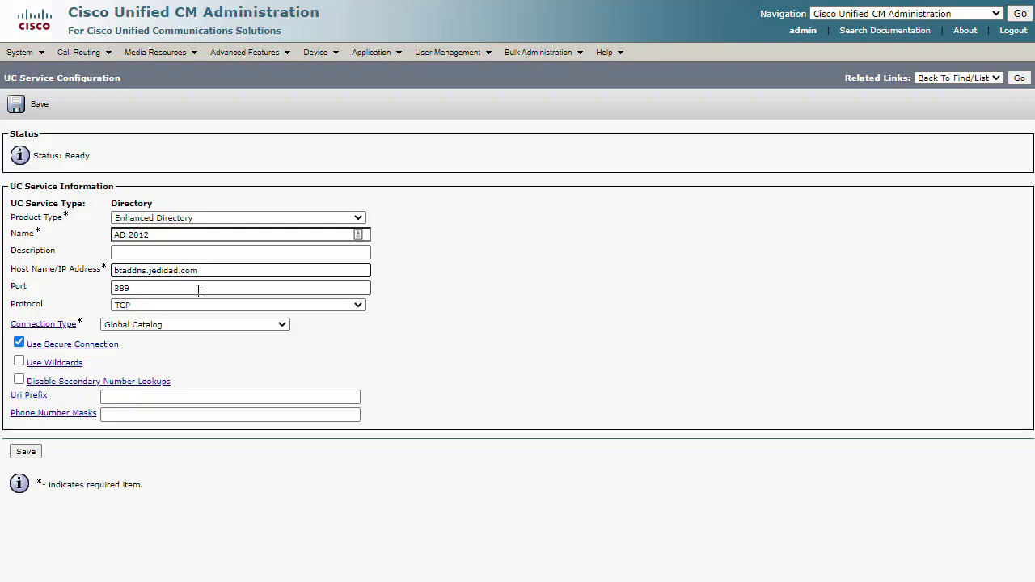
Set the directory service's port to 3268 and save the service
left_click(192, 289)
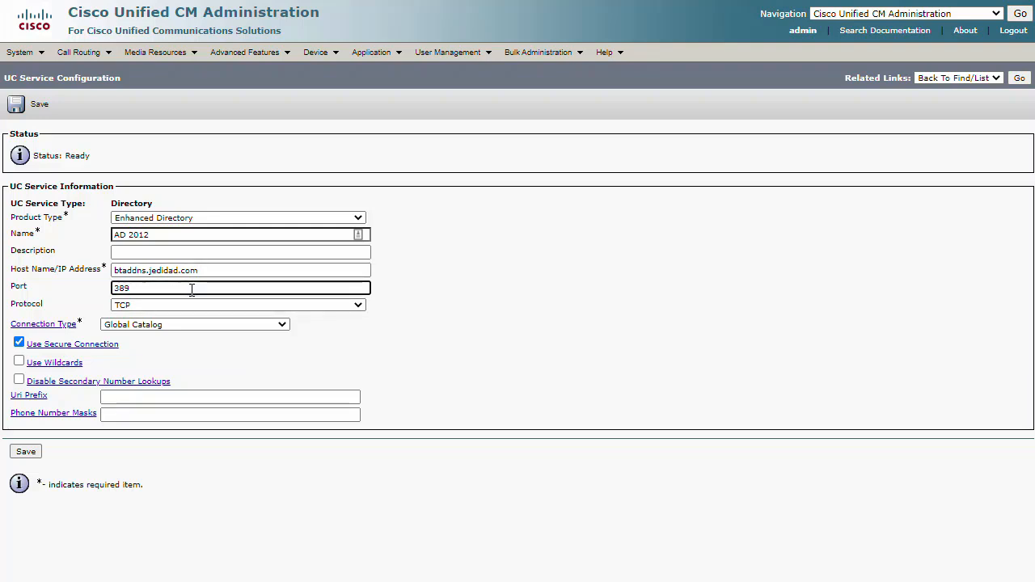
key("BackSpace")
key("BackSpace")
key("BackSpace")
type("3268")
left_click(194, 361)
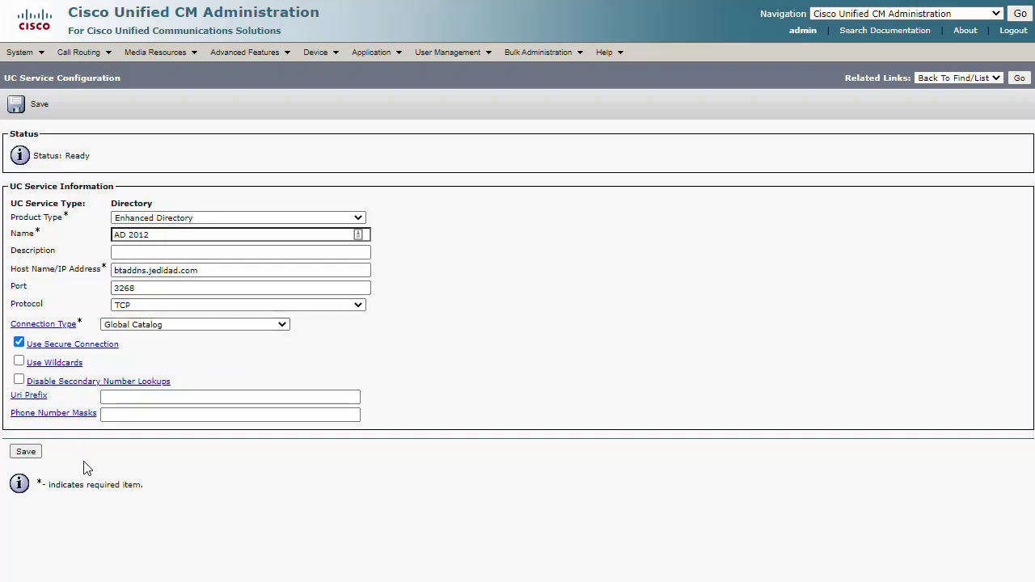
left_click(27, 452)
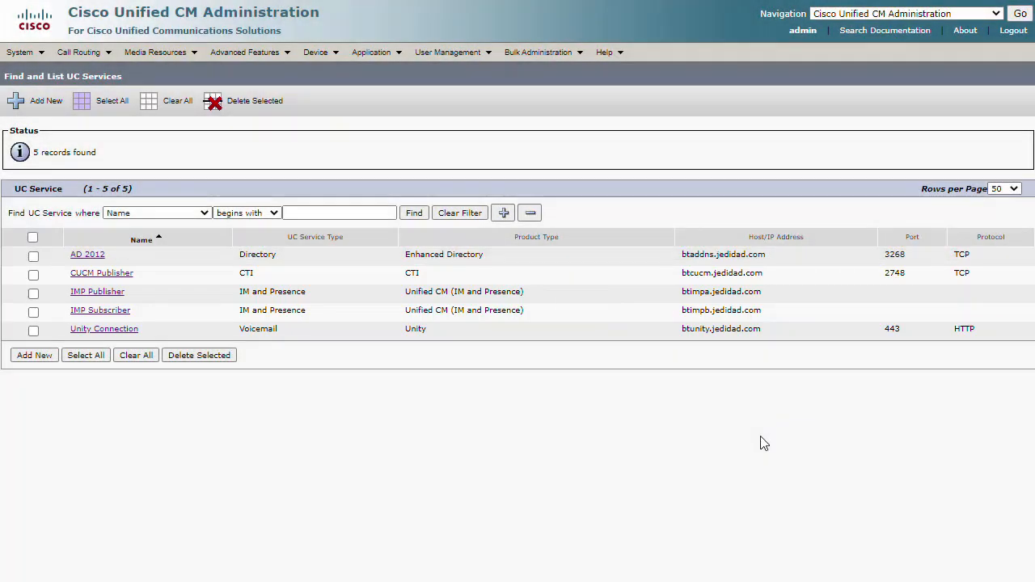
Start a new service profile named Jabber Service Default and mark it as the system's default service profile
left_click(450, 52)
mouse_move(471, 141)
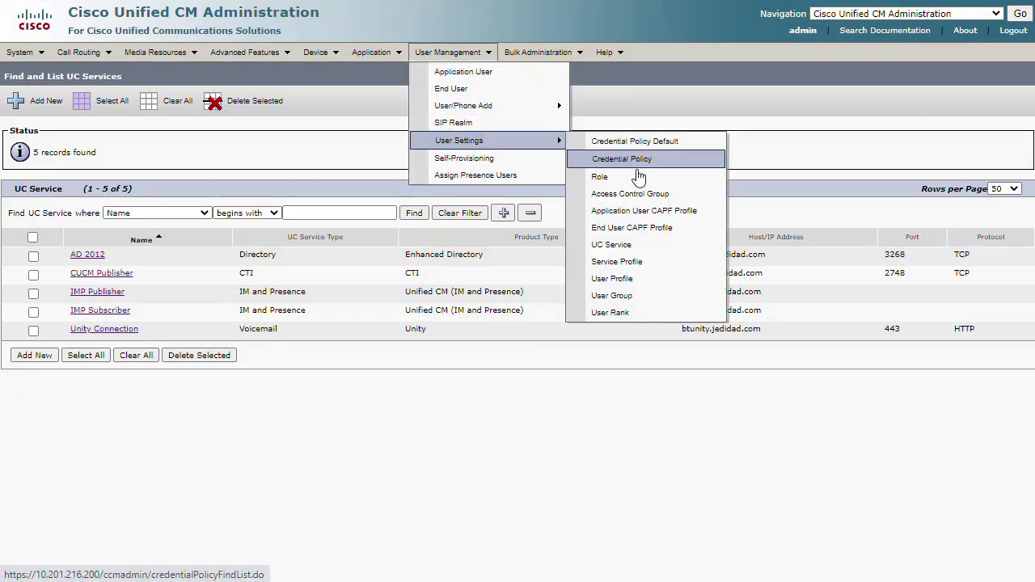
left_click(630, 265)
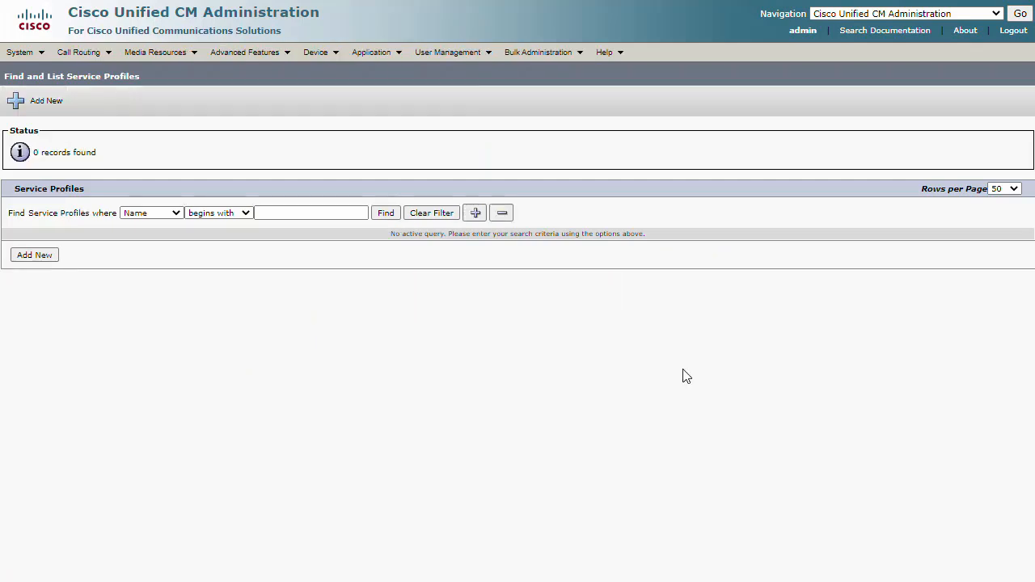
left_click(38, 257)
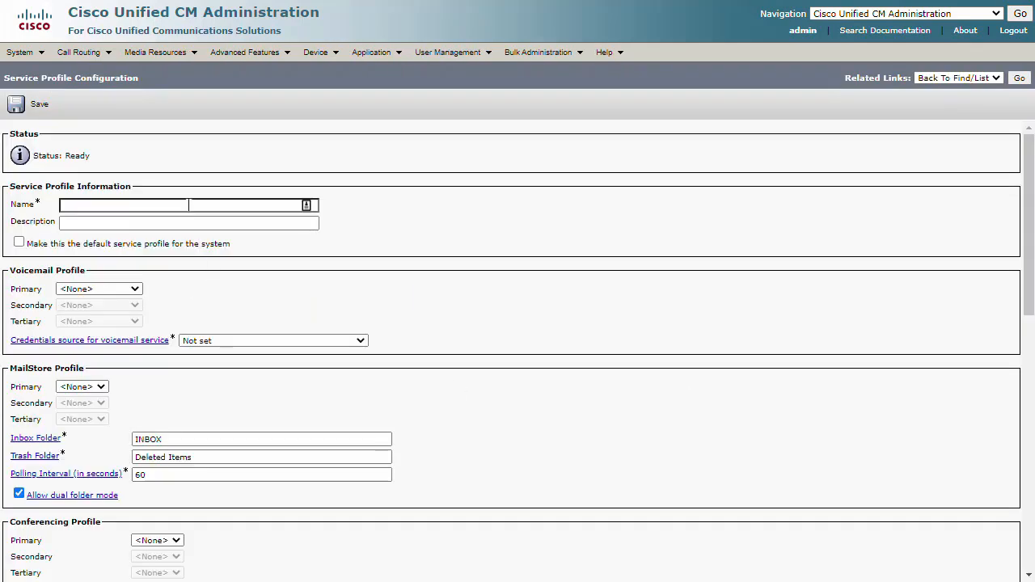
left_click(87, 206)
type("Jabber Service Default")
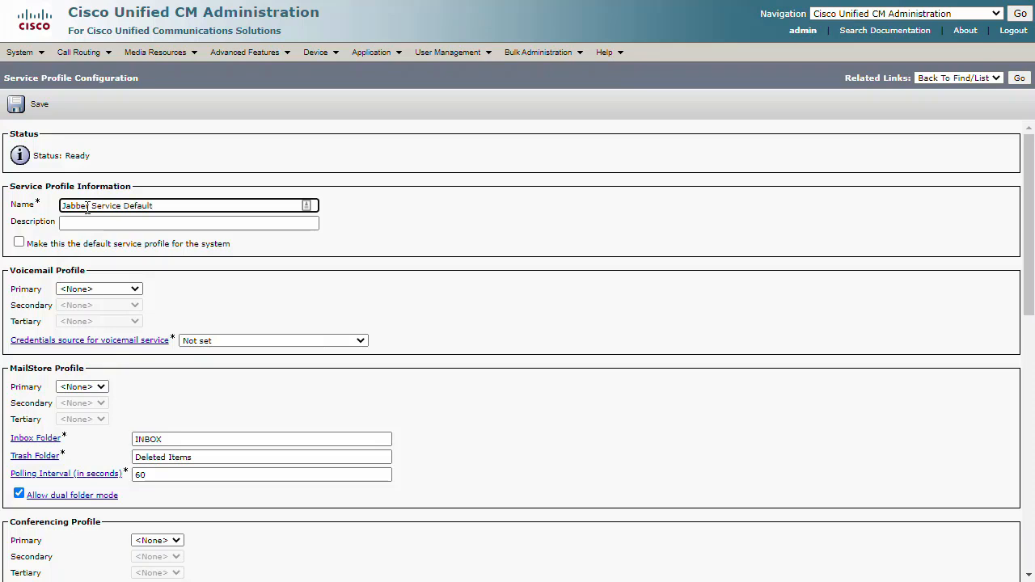
left_click(18, 242)
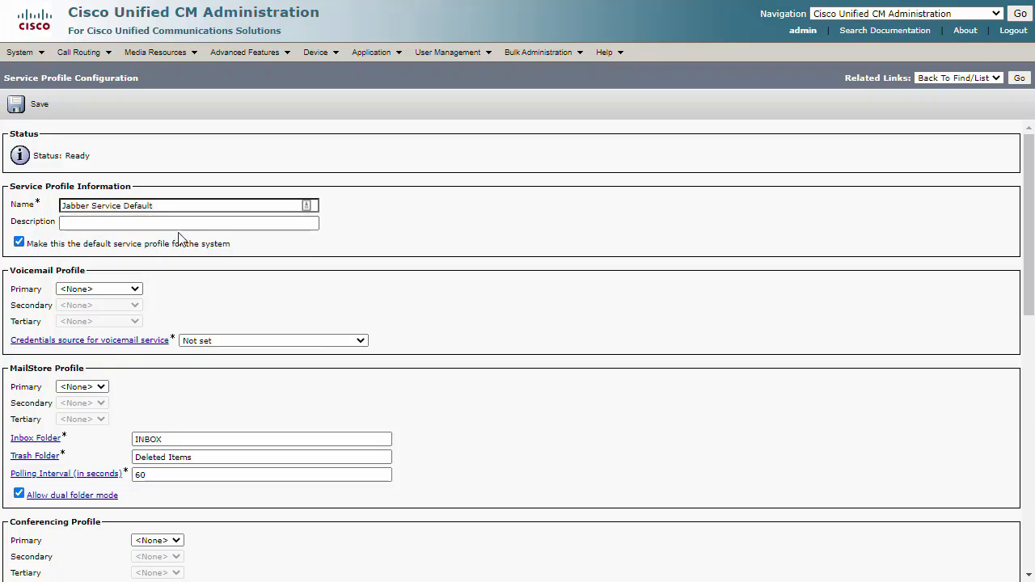
Set the profile's primary voicemail service to Unity Connection and its credentials source to Unified CM - IM and Presence
left_click(135, 290)
left_click(129, 311)
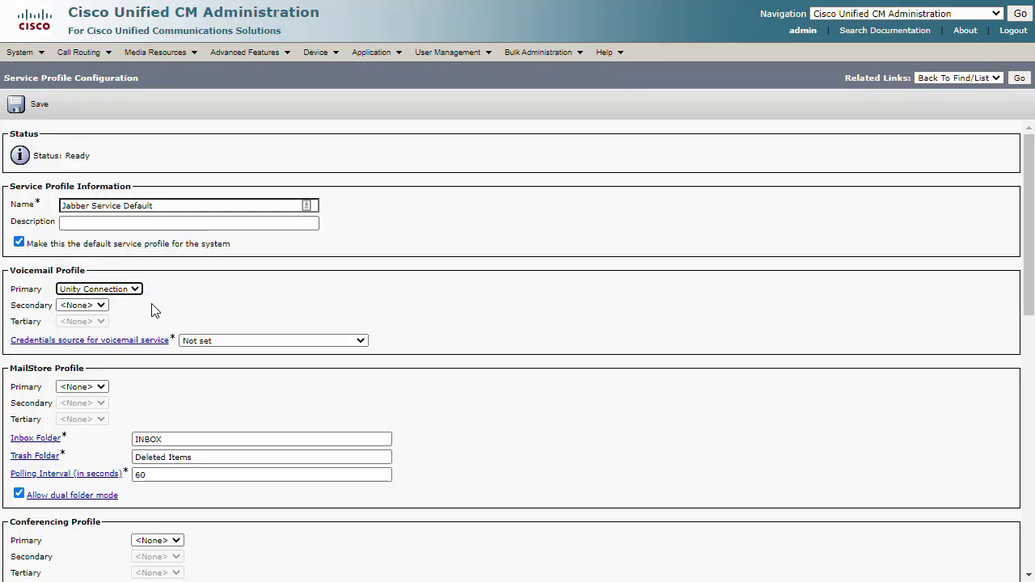
left_click(258, 342)
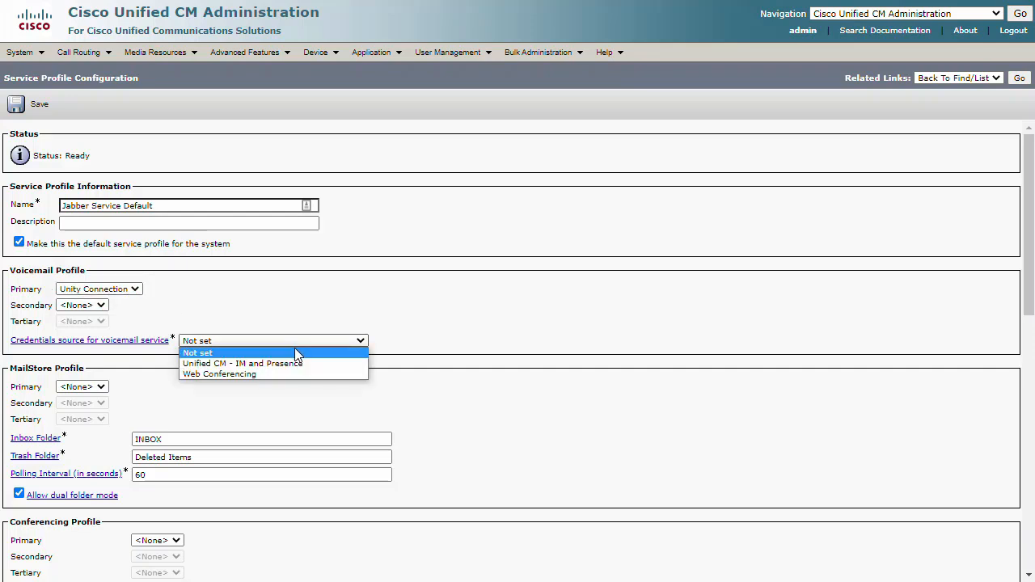
left_click(302, 363)
Choose AD 2012 as the primary directory and disable both UDS for contact resolution and use of the logged-on user credential
scroll(606, 350, "down", 6)
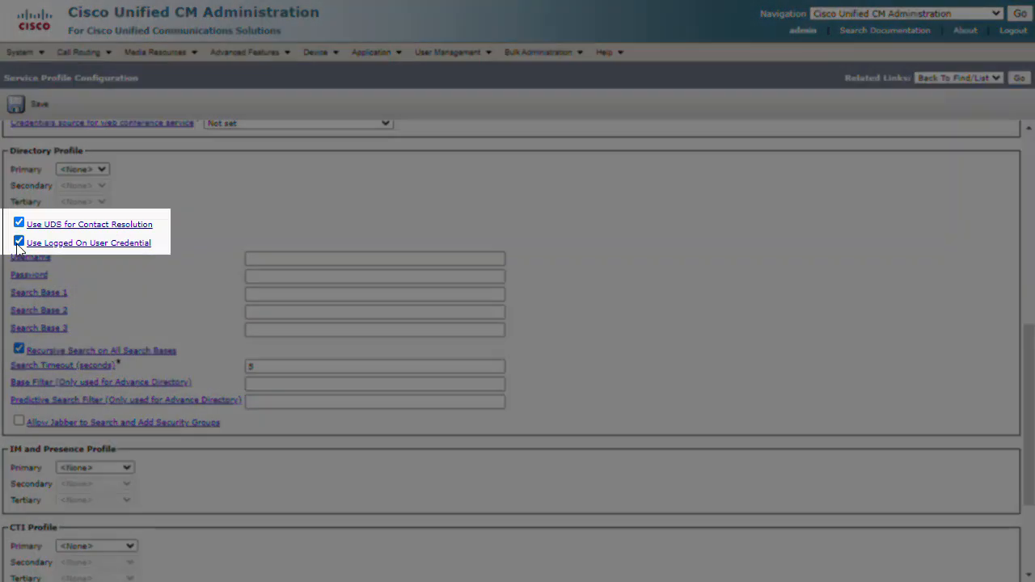
left_click(18, 241)
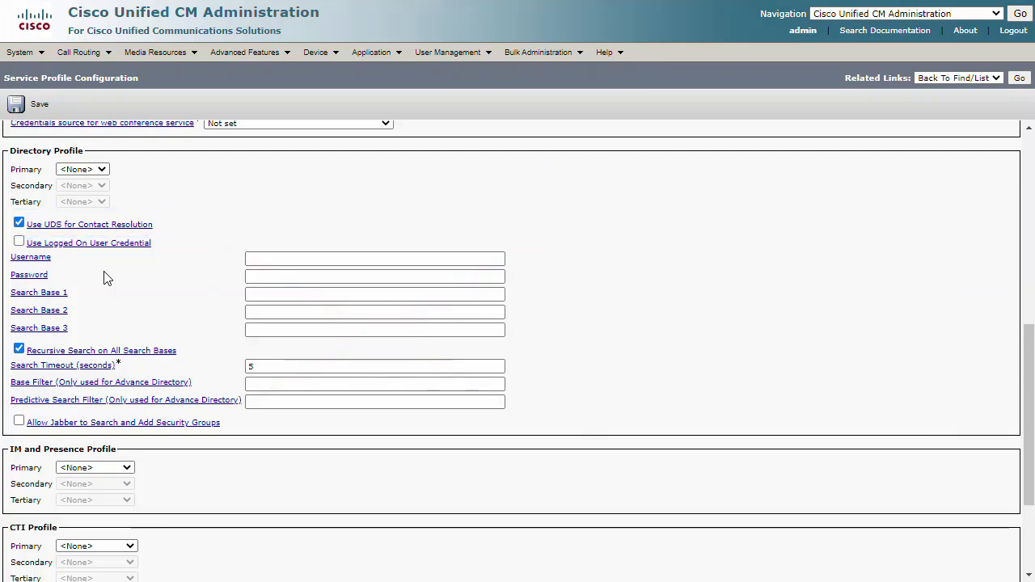
left_click(19, 240)
left_click(102, 170)
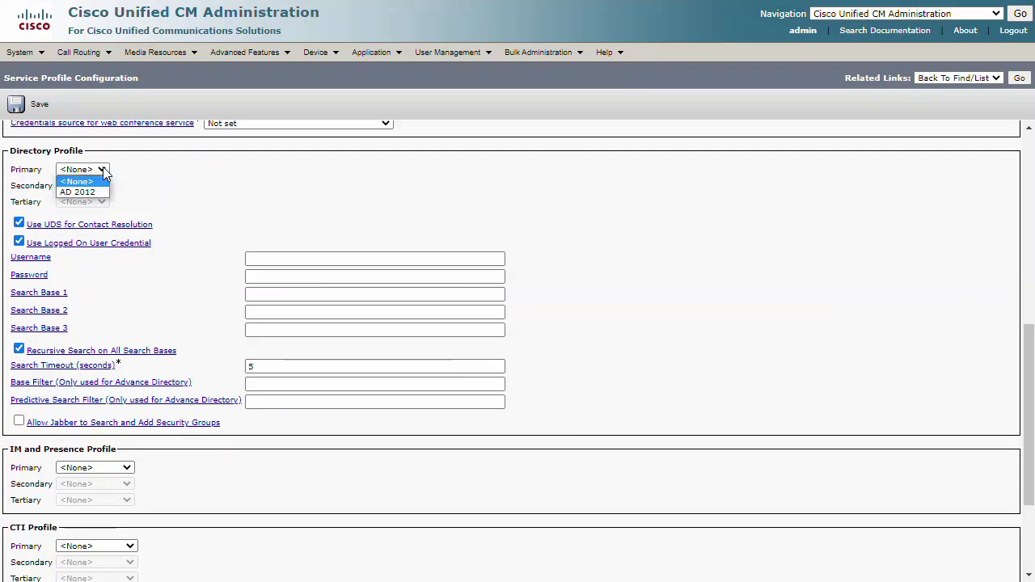
left_click(77, 191)
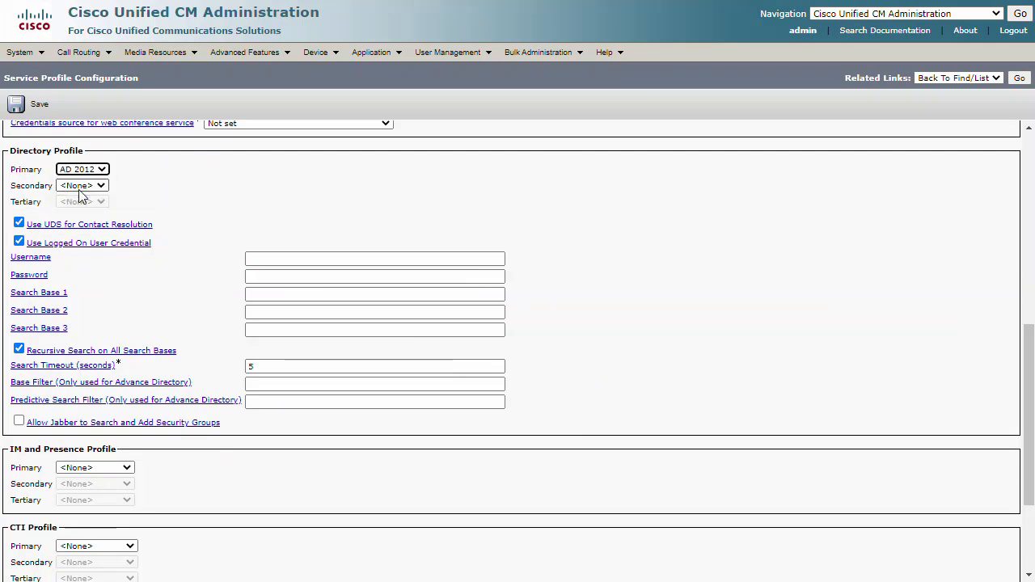
left_click(19, 224)
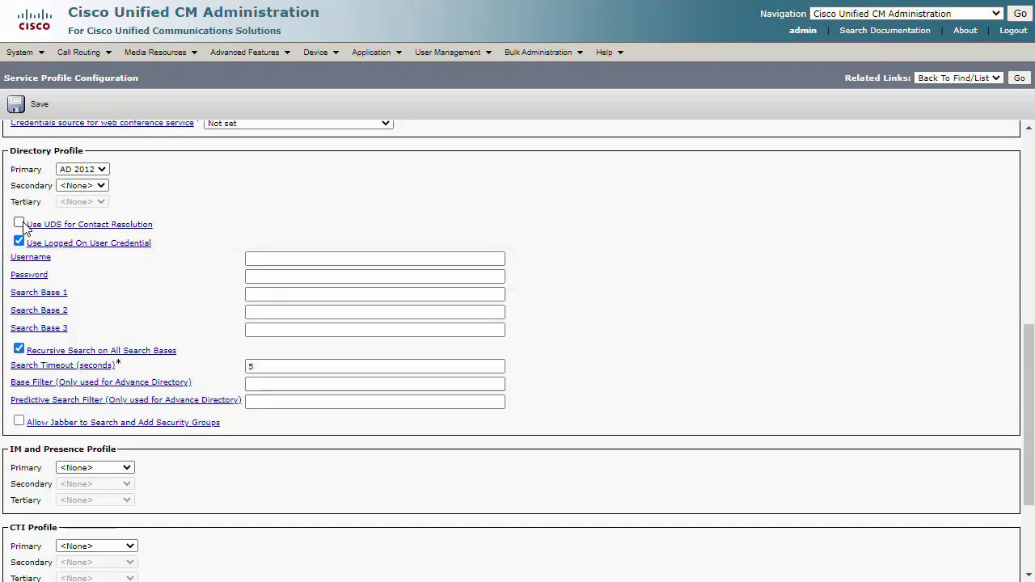
left_click(19, 241)
Enter CN=Administrator,CN=Users,DC=jedidad,DC=com as the directory username, fill in the account password, and set Search Base 1 to OU=Cisco,DC=jedidad,DC=com
left_click(272, 257)
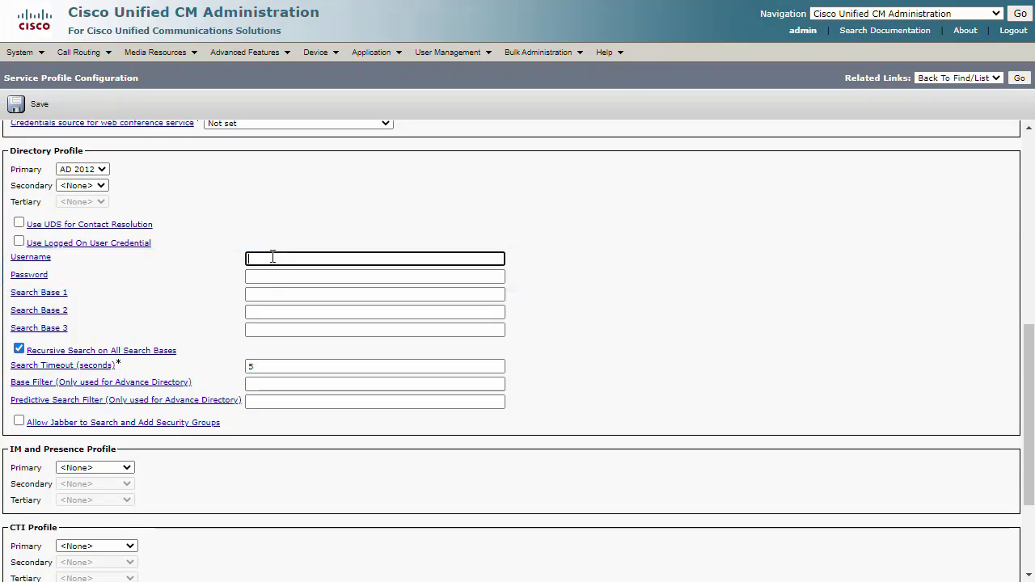
key("ctrl+v")
left_click(277, 274)
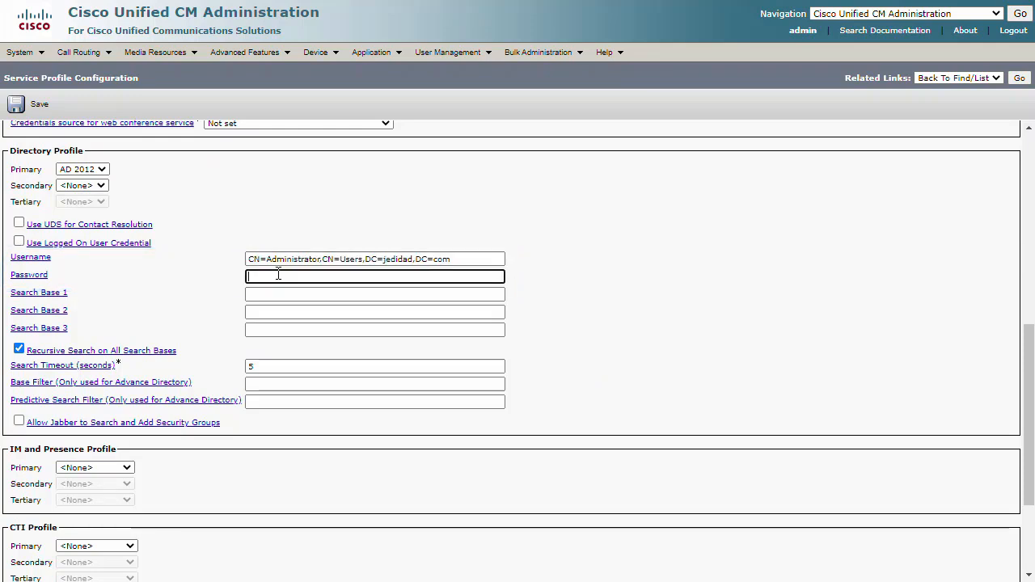
type("••••••••")
left_click(304, 294)
key("ctrl+v")
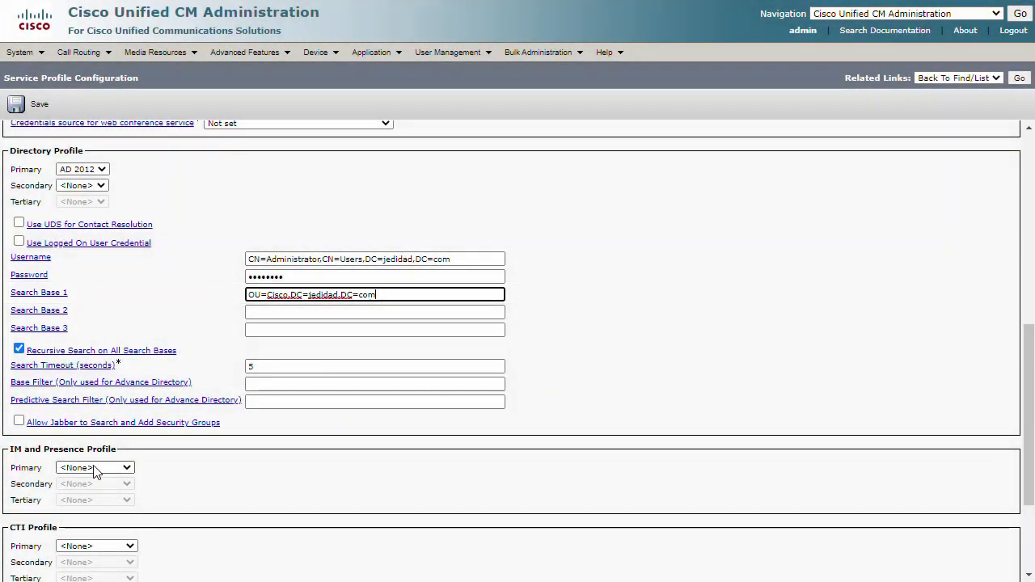
In the IM and Presence profile, set IMP Publisher as primary and IMP Subscriber as secondary
left_click(95, 469)
left_click(96, 488)
scroll(146, 510, "down", 3)
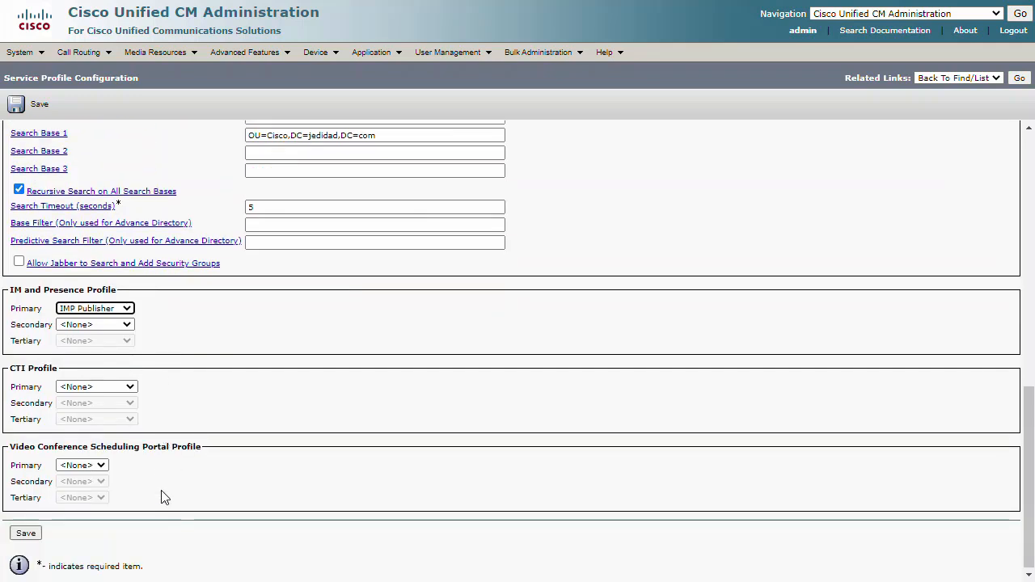
left_click(113, 323)
left_click(111, 346)
Set the primary CTI service to CUCM Publisher, save the service profile and return to the profile list
left_click(133, 387)
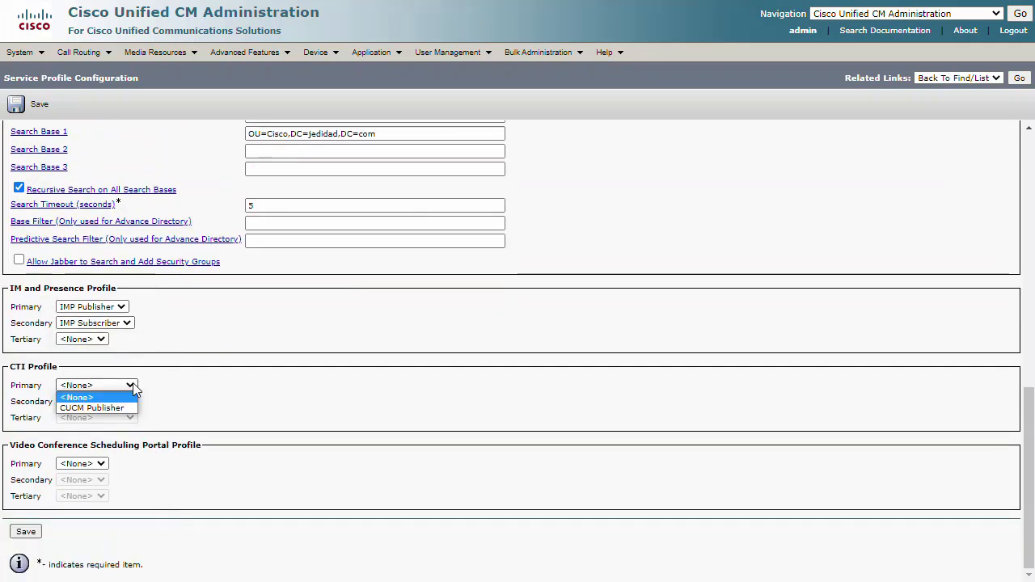
left_click(128, 407)
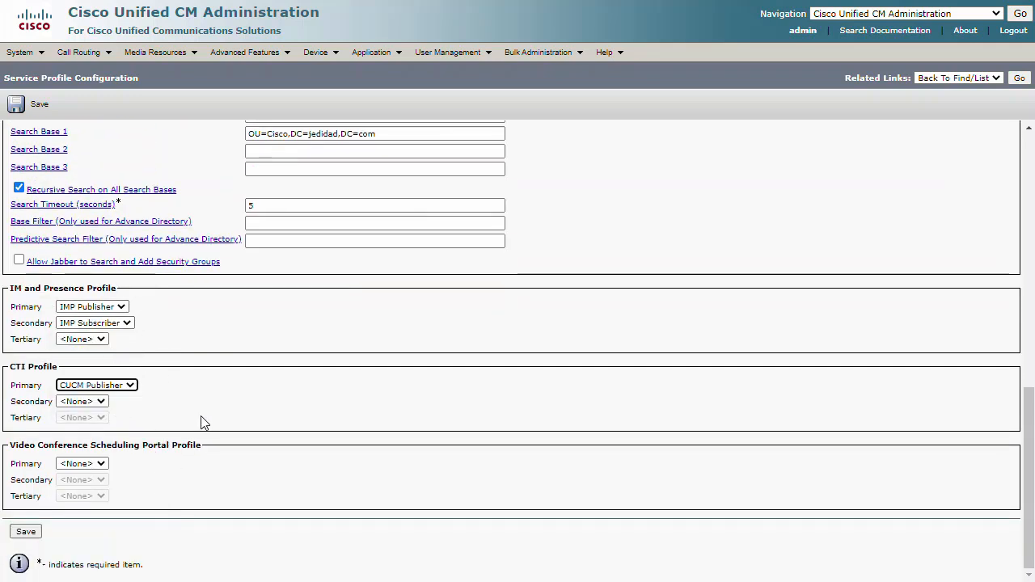
left_click(29, 533)
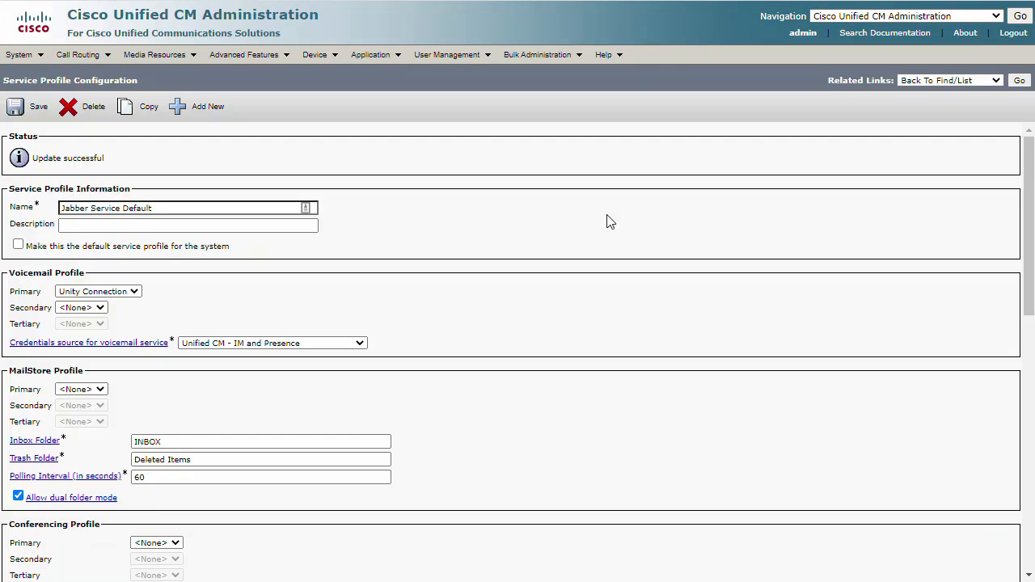
left_click(1020, 83)
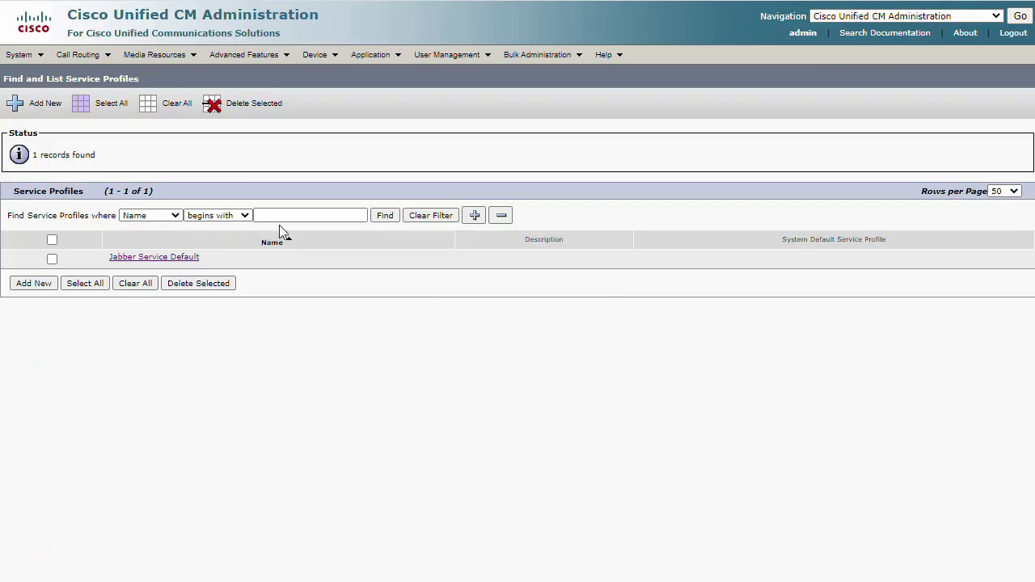
Open the first end user's configuration from the user list, enable the user for Unified CM IM and Presence, and save
left_click(444, 55)
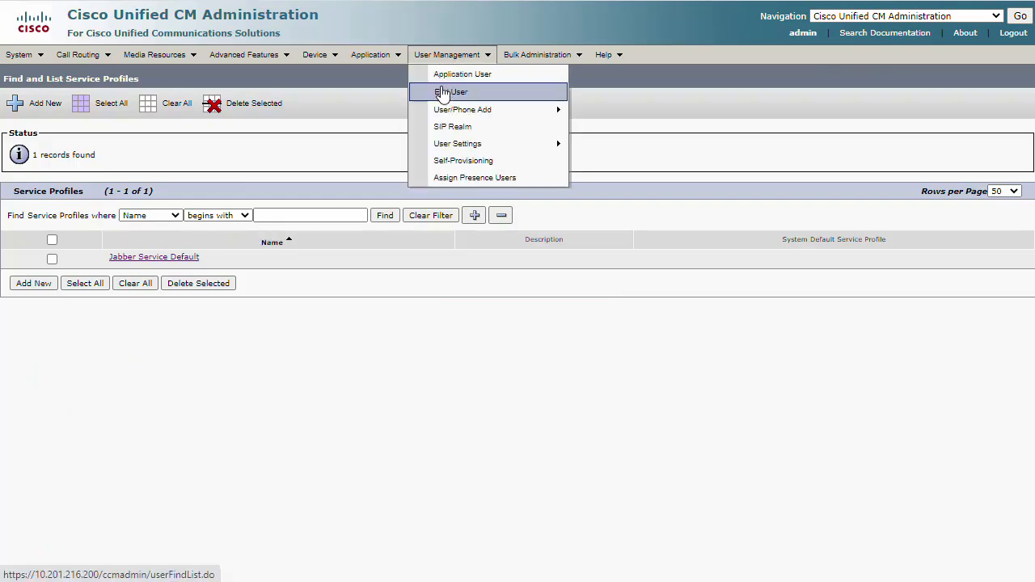
left_click(446, 91)
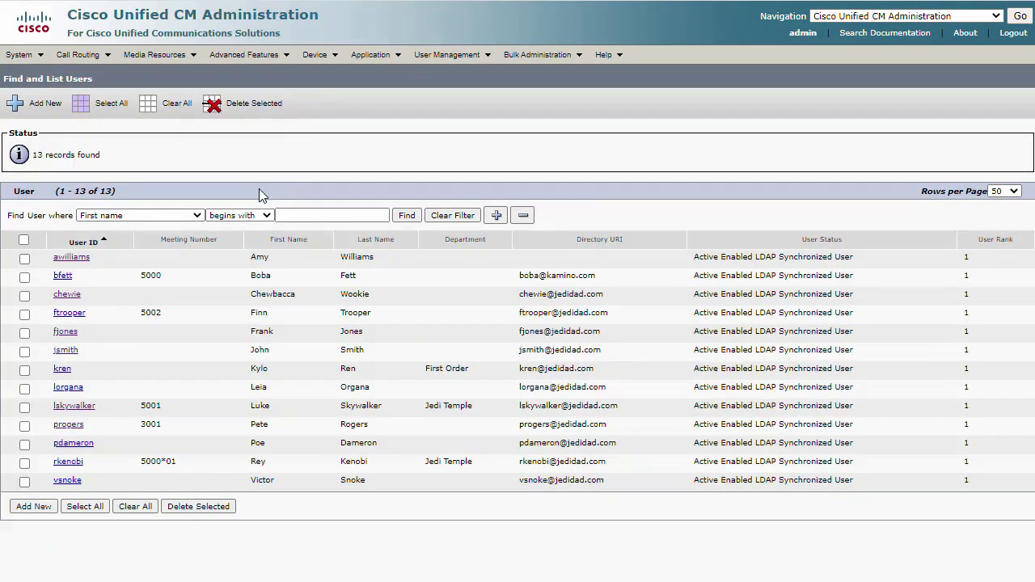
left_click(81, 258)
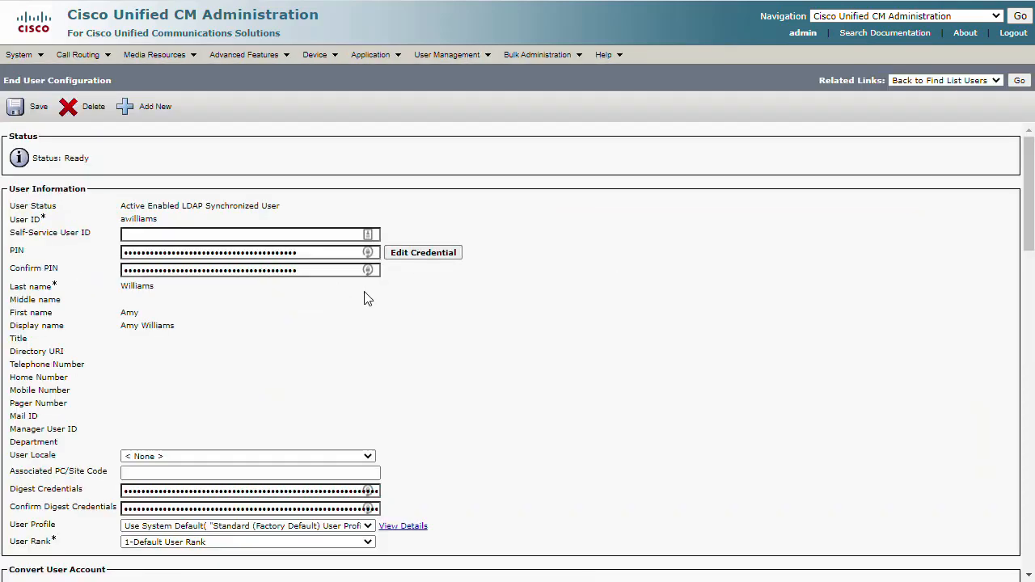
scroll(397, 302, "down", 2)
scroll(396, 302, "down", 2)
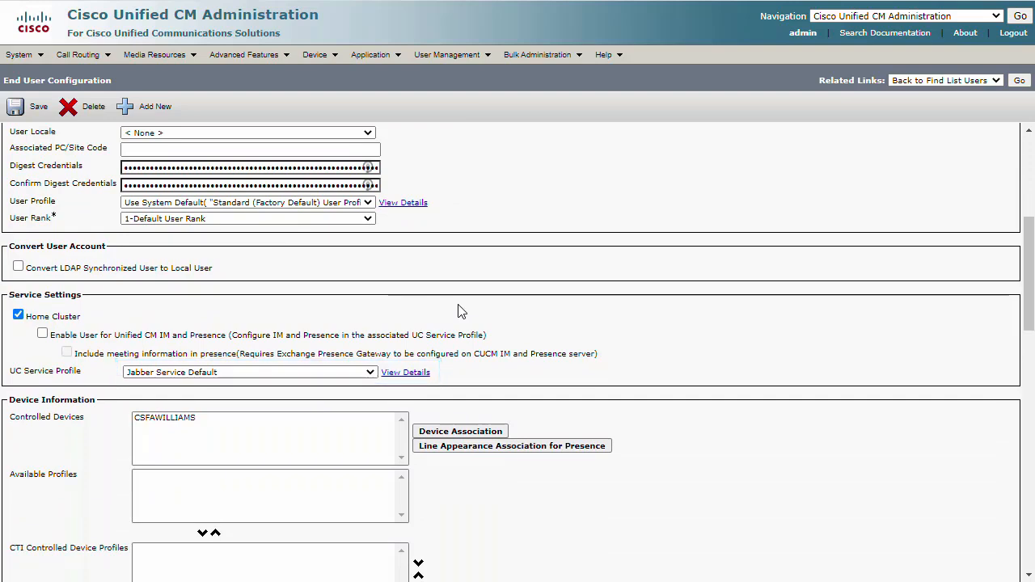
left_click(42, 335)
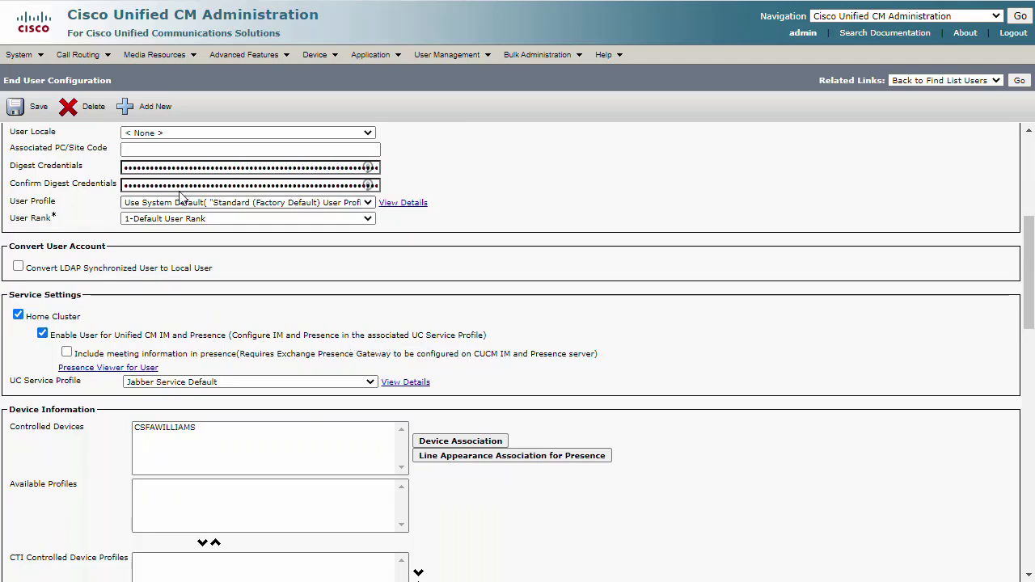
left_click(24, 111)
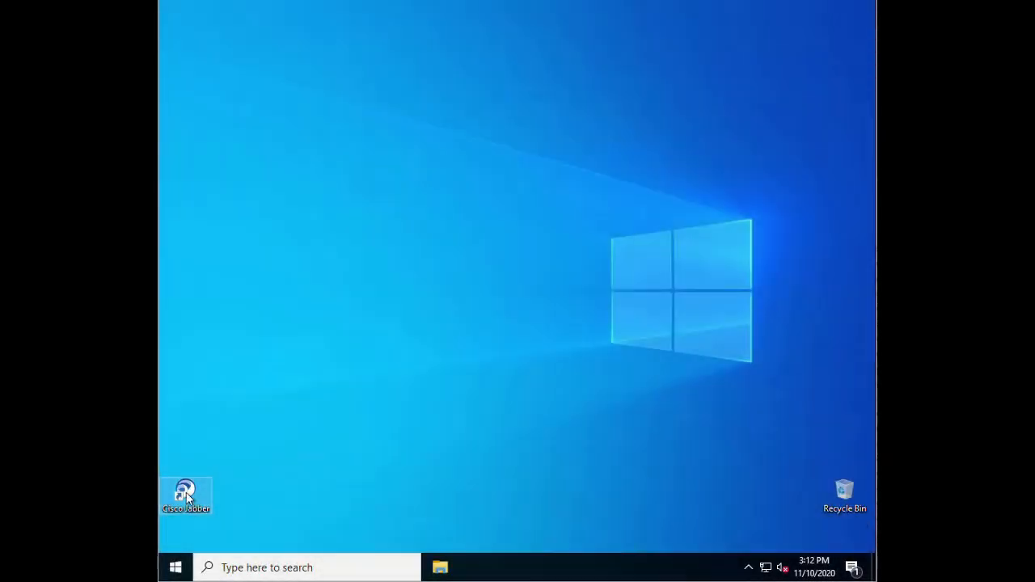
Launch Cisco Jabber on the Windows desktop, sign in with the end user's account password, and skip the introductory tour to reach the contact list
double_click(185, 495)
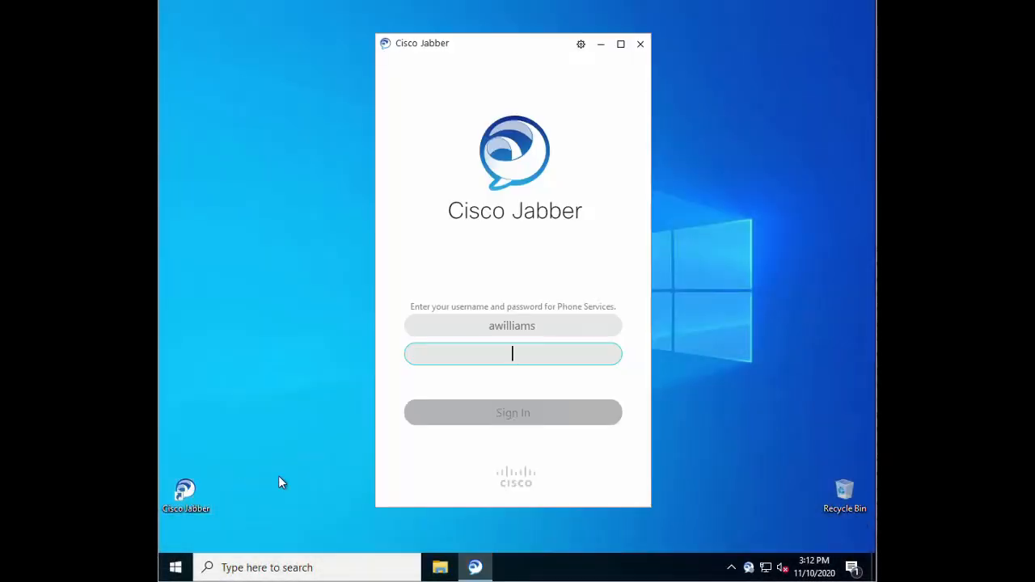
type("********")
key("Return")
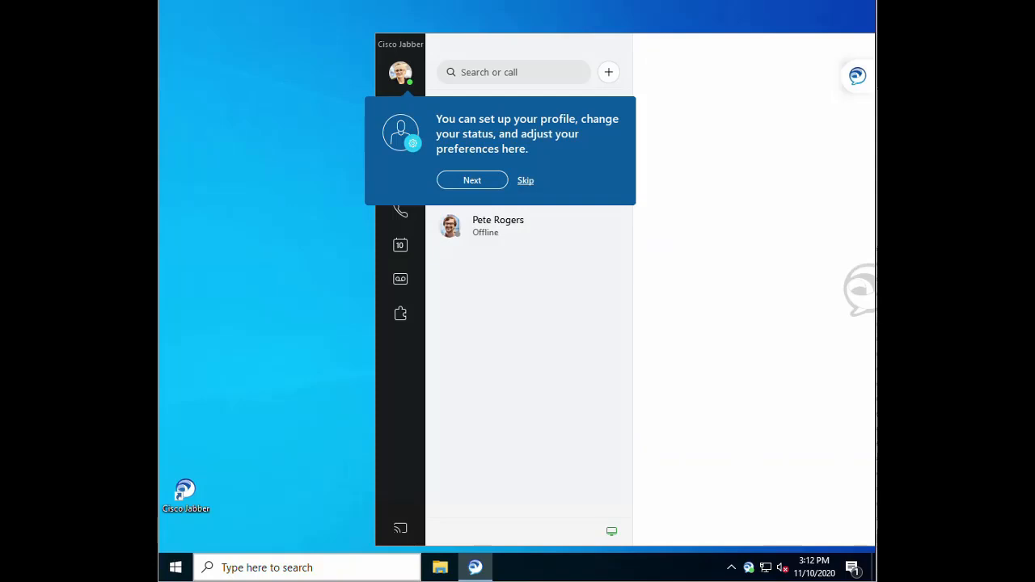
left_click(527, 181)
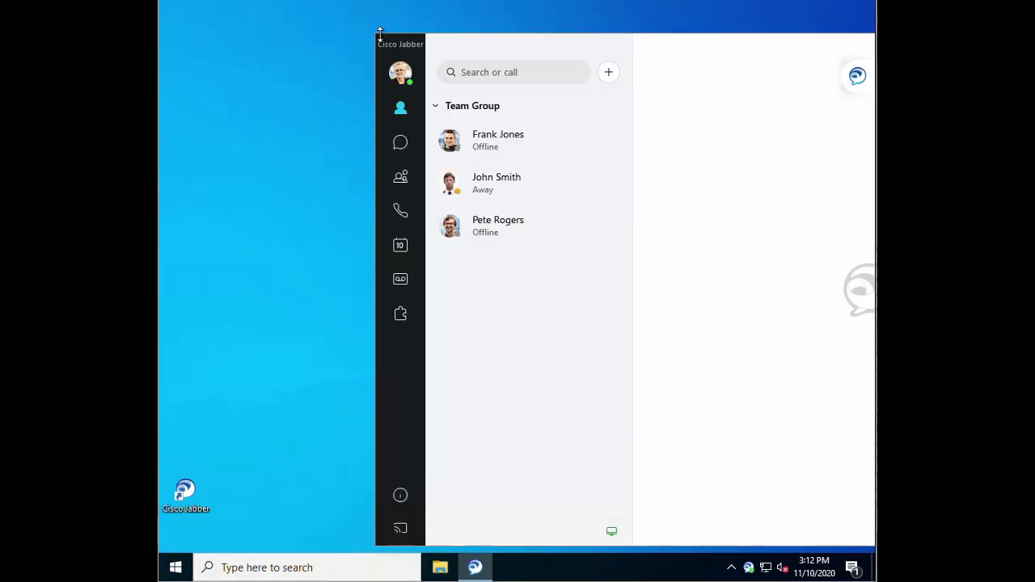
left_click_drag(375, 40, 367, 90)
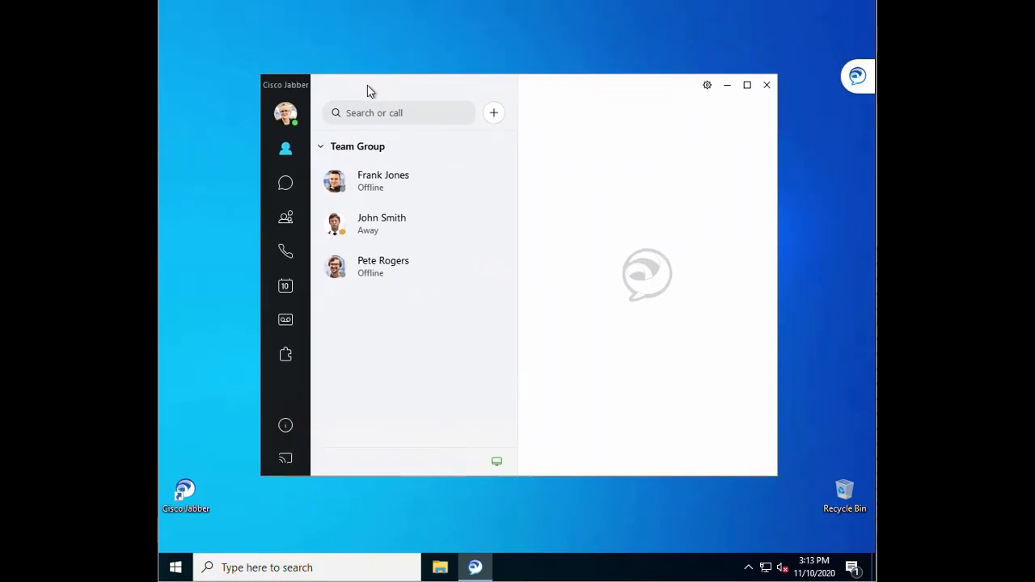